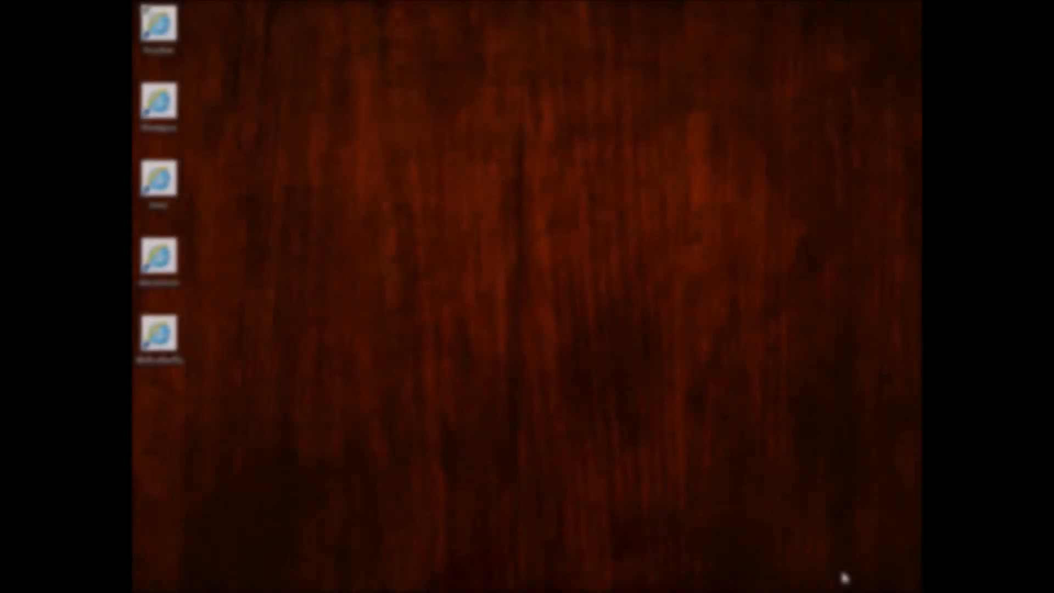
- Open the fourbar example, pause its animation and scrub the time until the green input link stands upright
double_click(156, 20)
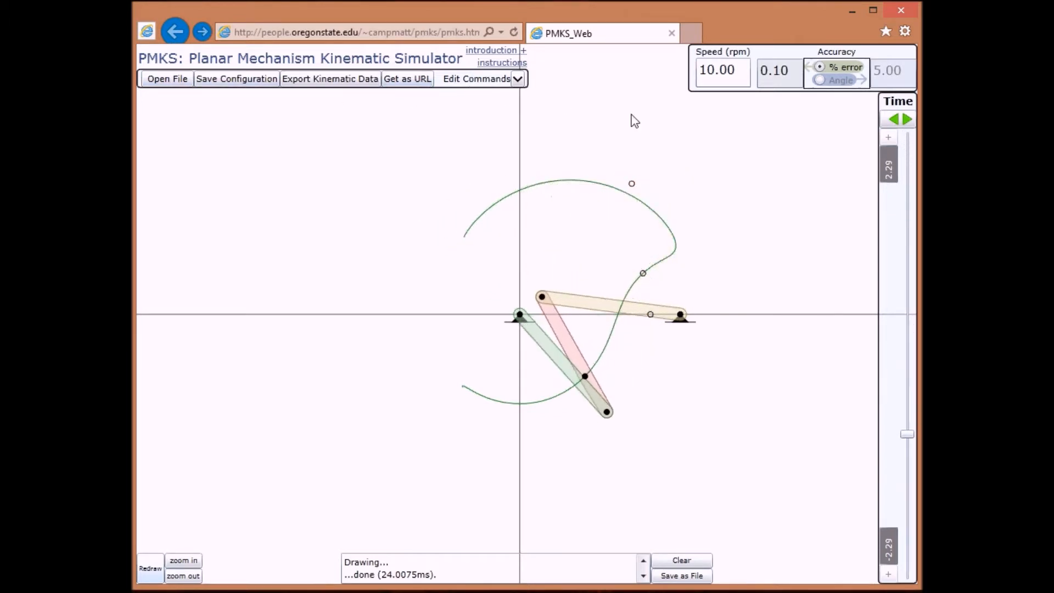
left_click(900, 126)
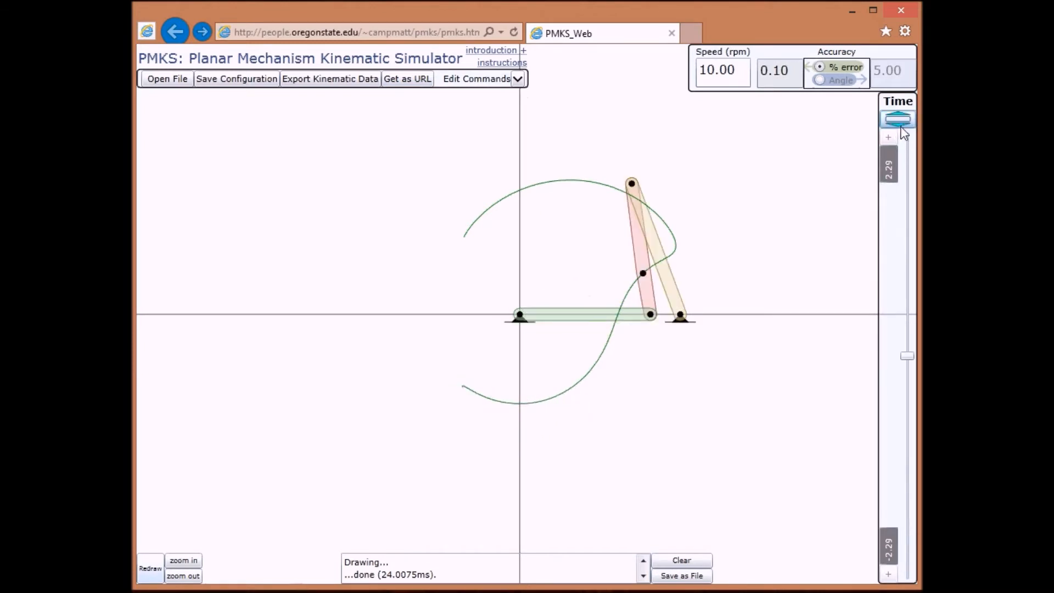
left_click_drag(908, 359, 904, 219)
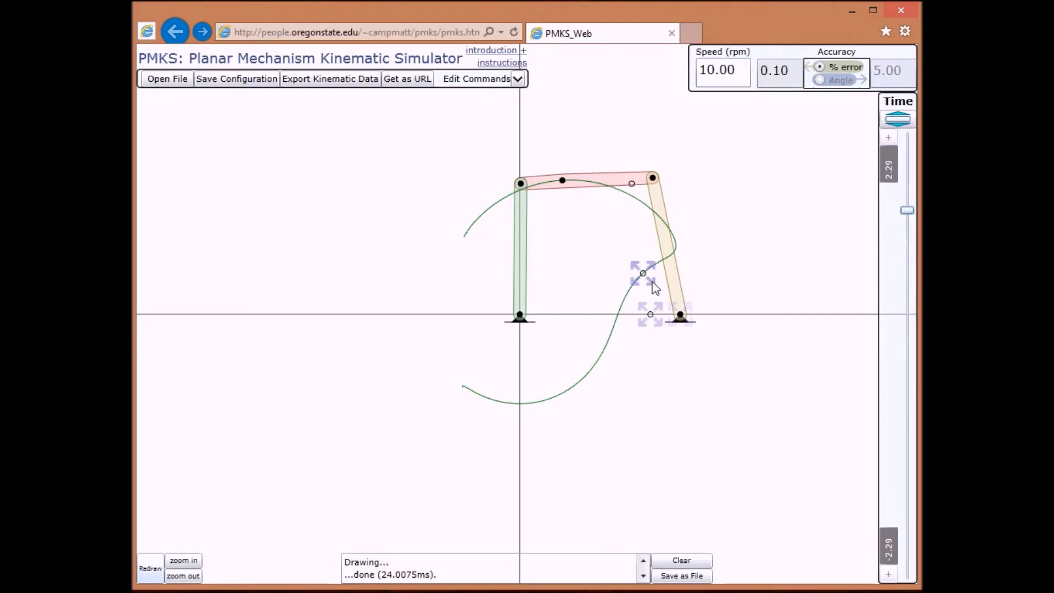
- Move the coupler's tracing point near the origin and relocate the output link's ground pivot to the upper left of the origin
mouse_move(653, 290)
left_mouse_down()
mouse_move(609, 332)
mouse_move(566, 347)
mouse_move(511, 299)
left_mouse_up()
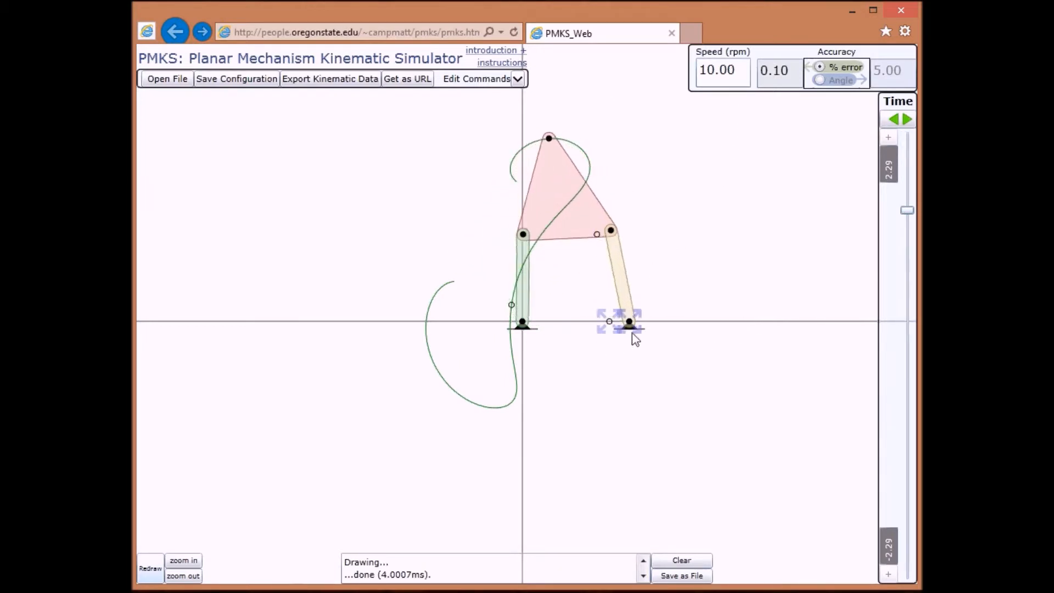
left_click_drag(633, 335, 496, 269)
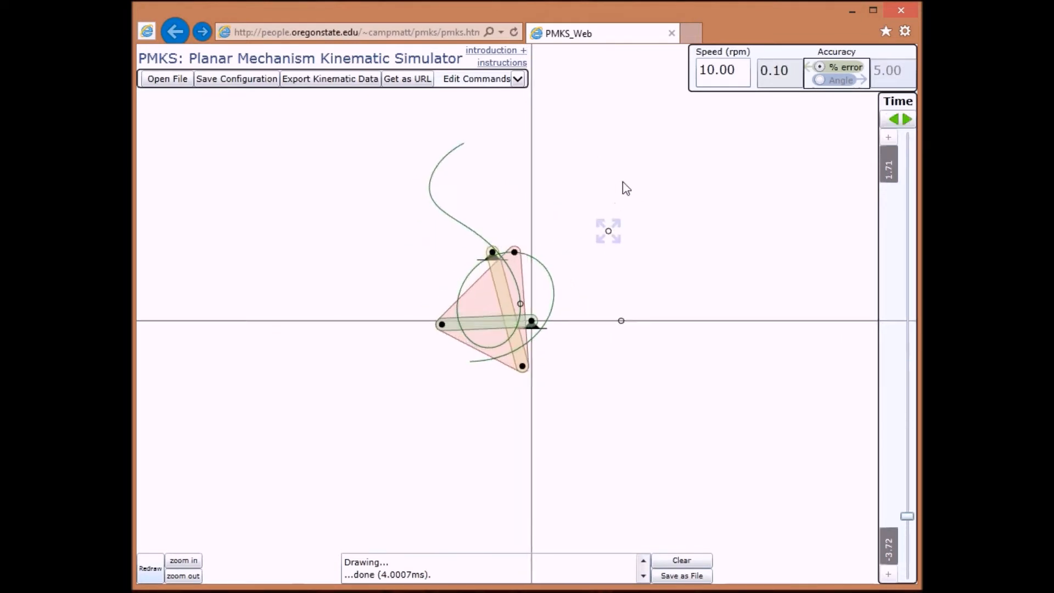
- Set the speed to -5.00 rpm and enable the V and A options for the coupler joint row
double_click(709, 66)
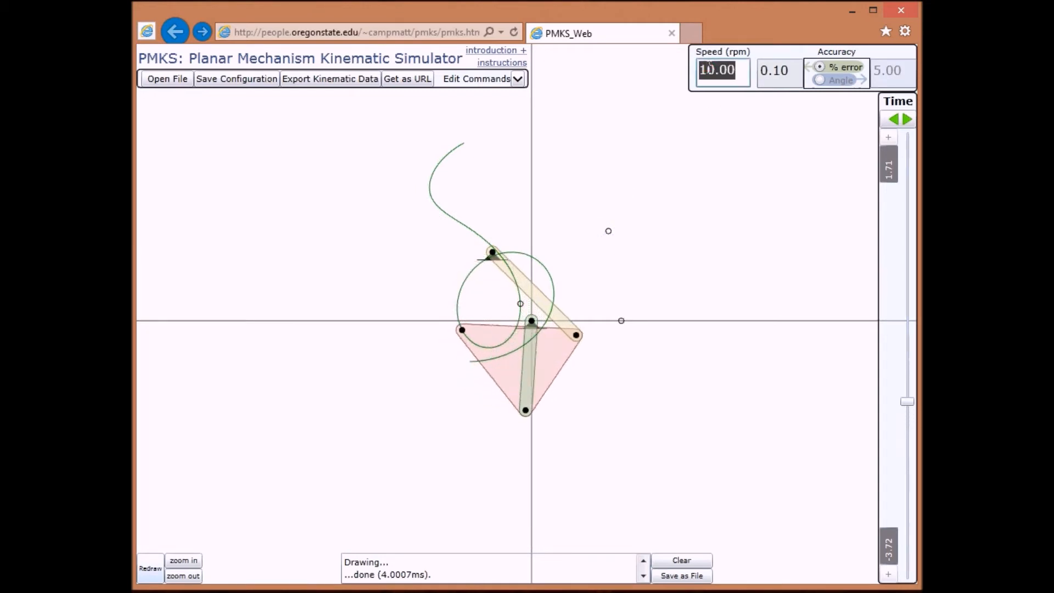
type("-5.00")
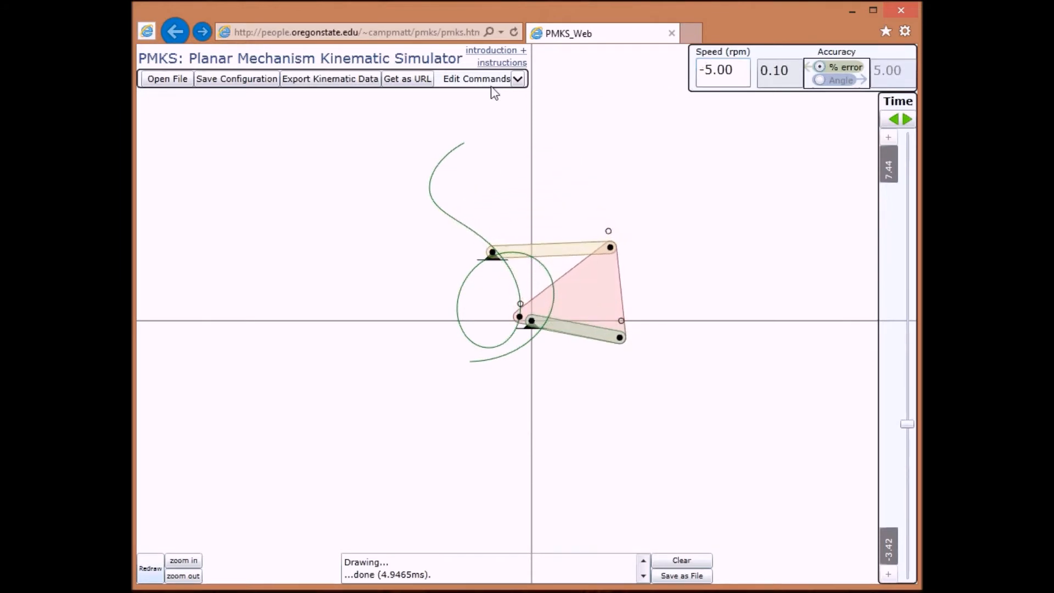
left_click(518, 80)
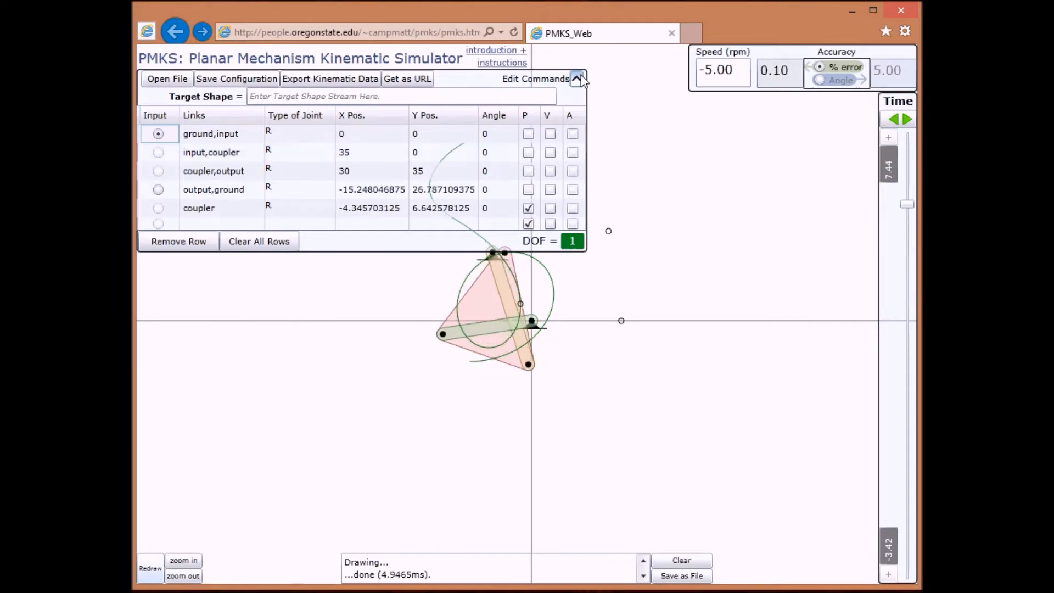
left_click(551, 209)
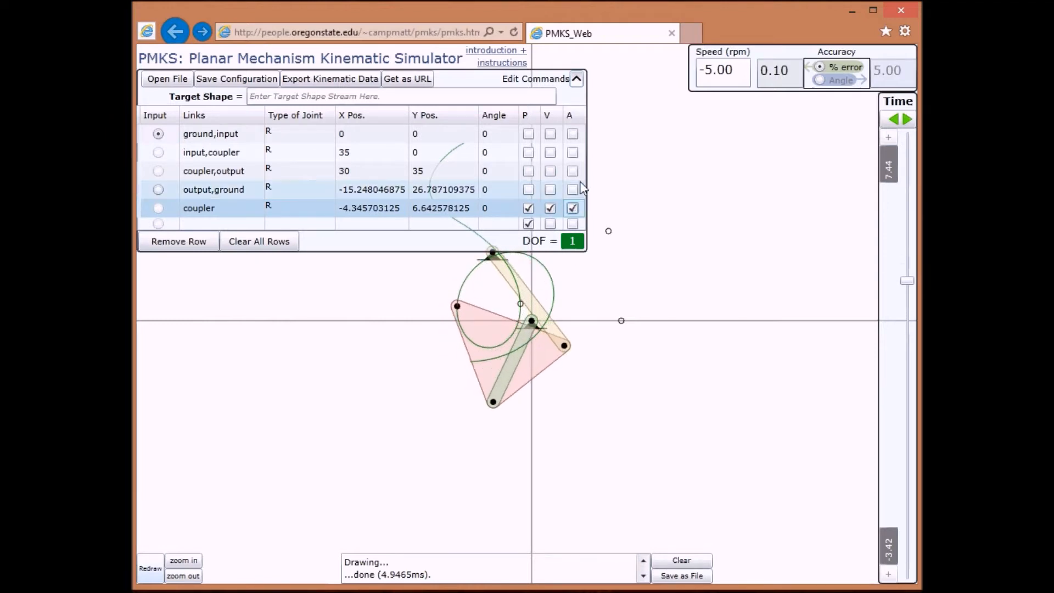
left_click(576, 78)
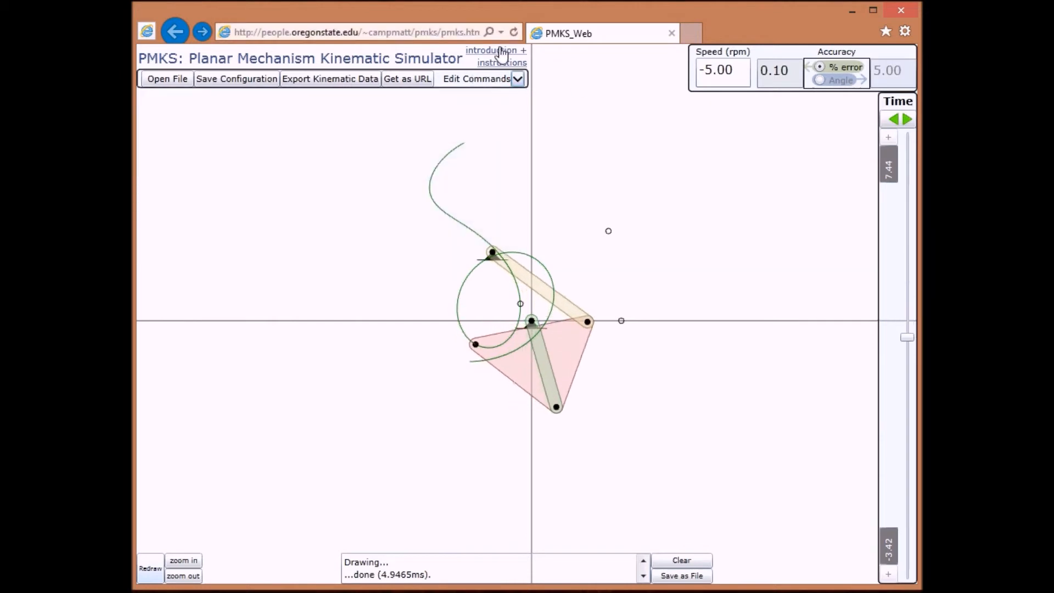
- Close the fourbar example, open the threepos example and pause its animation
left_click(900, 11)
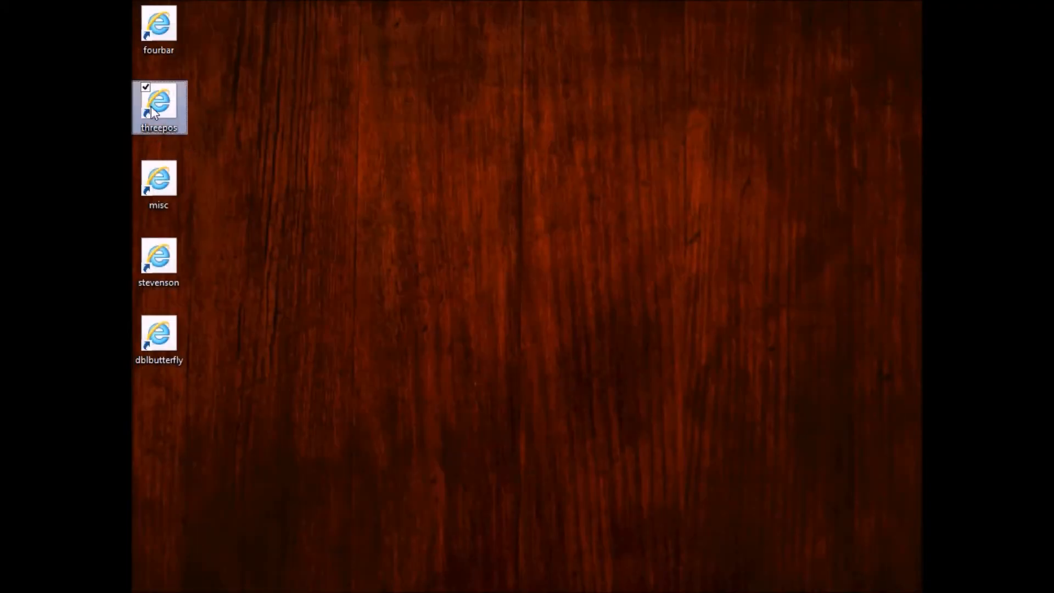
double_click(151, 108)
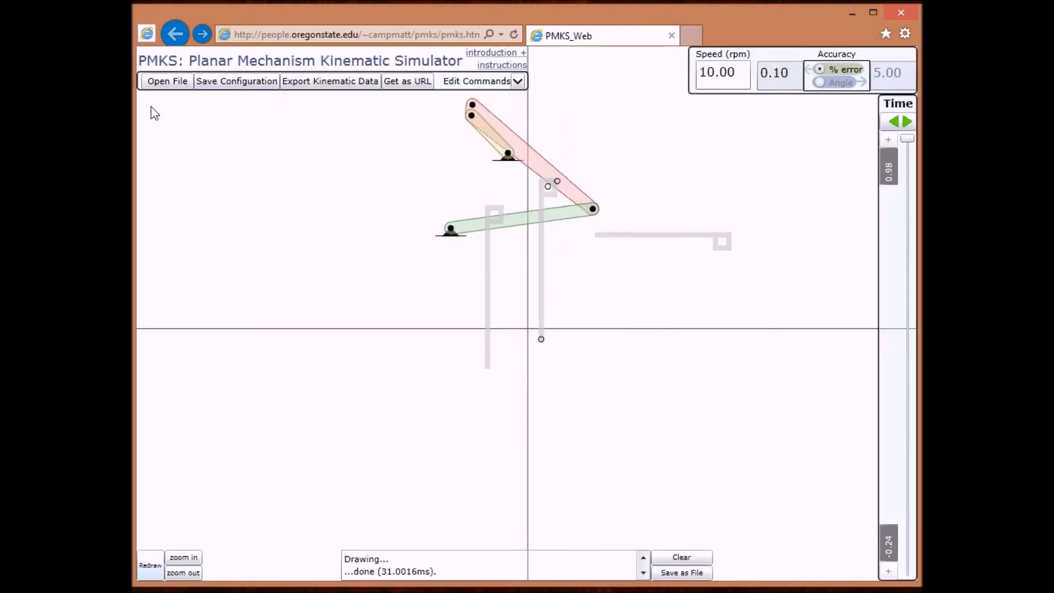
left_click(898, 123)
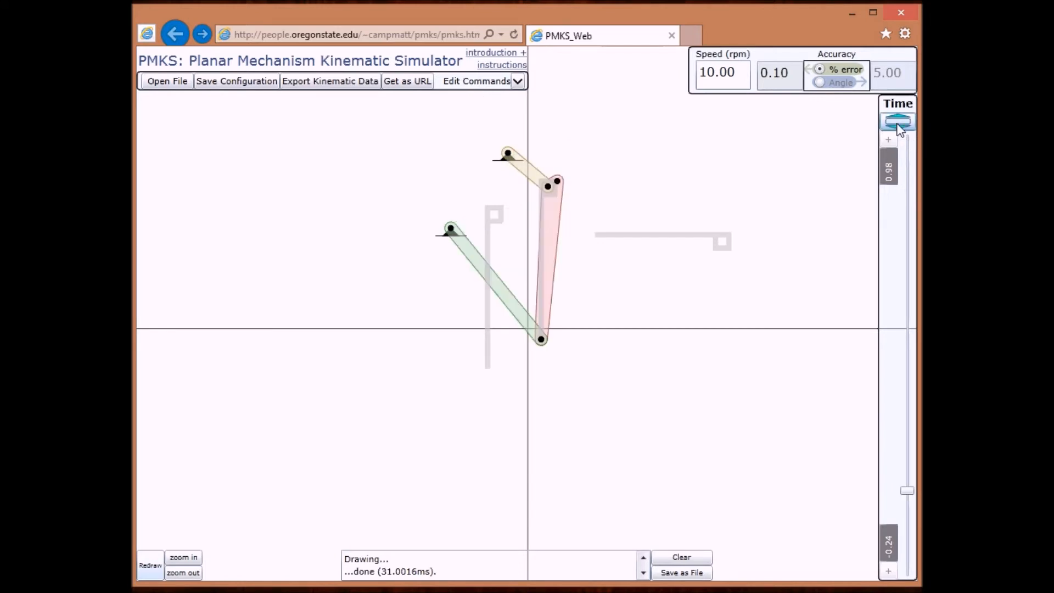
- Enable the P (position) path for the input,c and c,d joints in the joint table
left_click(517, 82)
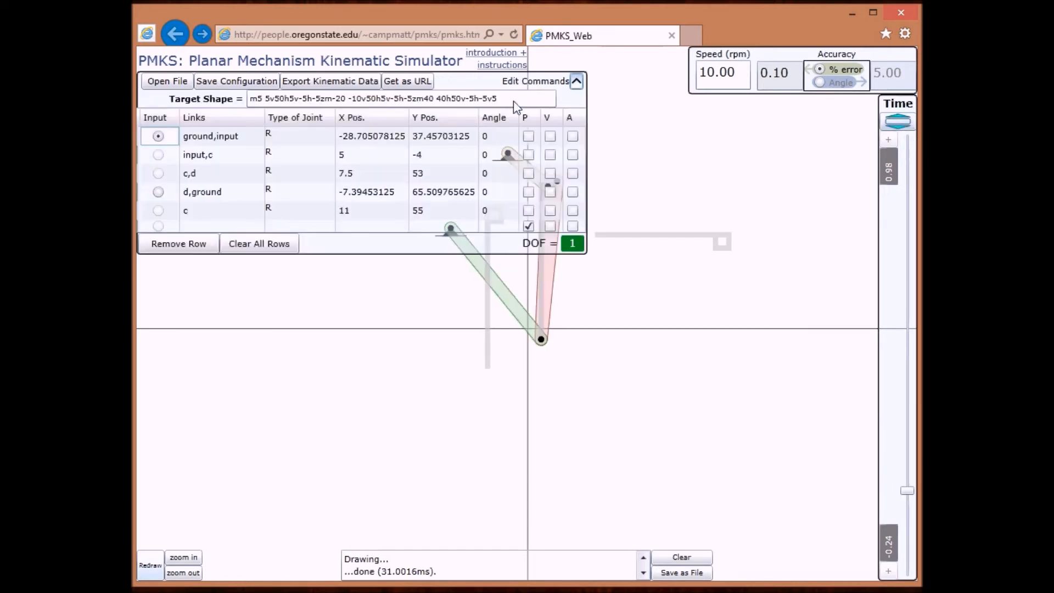
left_click(528, 155)
left_click(527, 176)
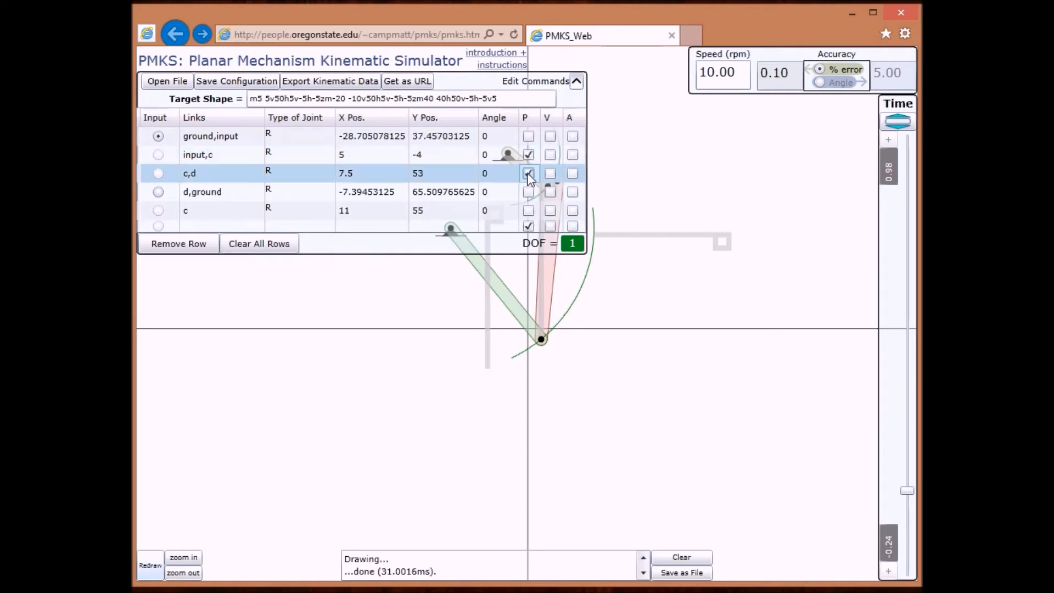
left_click(576, 82)
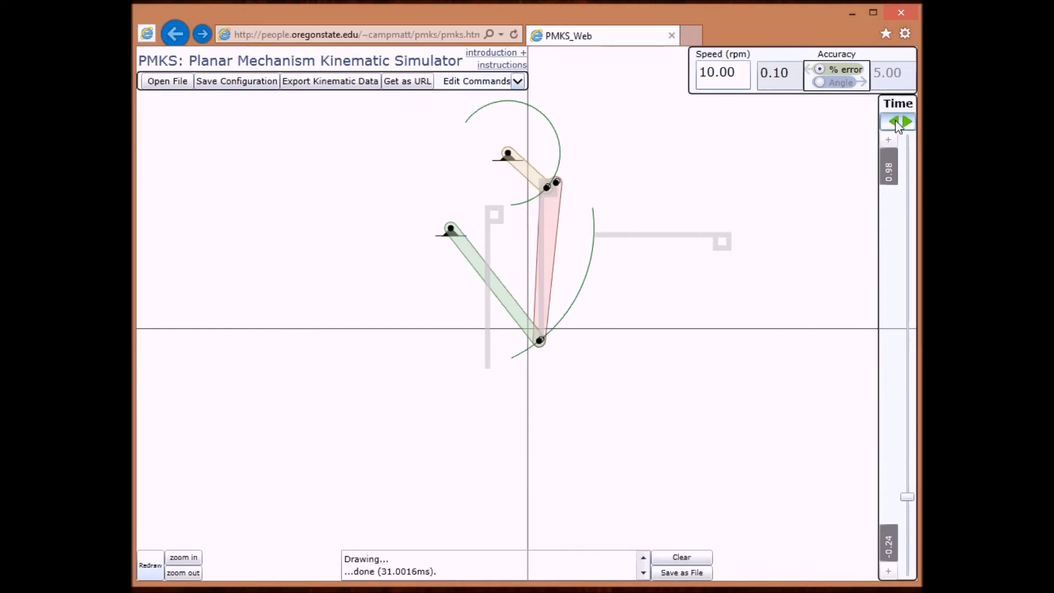
- Move the ground pivot of link d below the horizontal axis, just right of the vertical axis
mouse_move(516, 159)
left_mouse_down()
mouse_move(519, 183)
mouse_move(519, 173)
left_mouse_up()
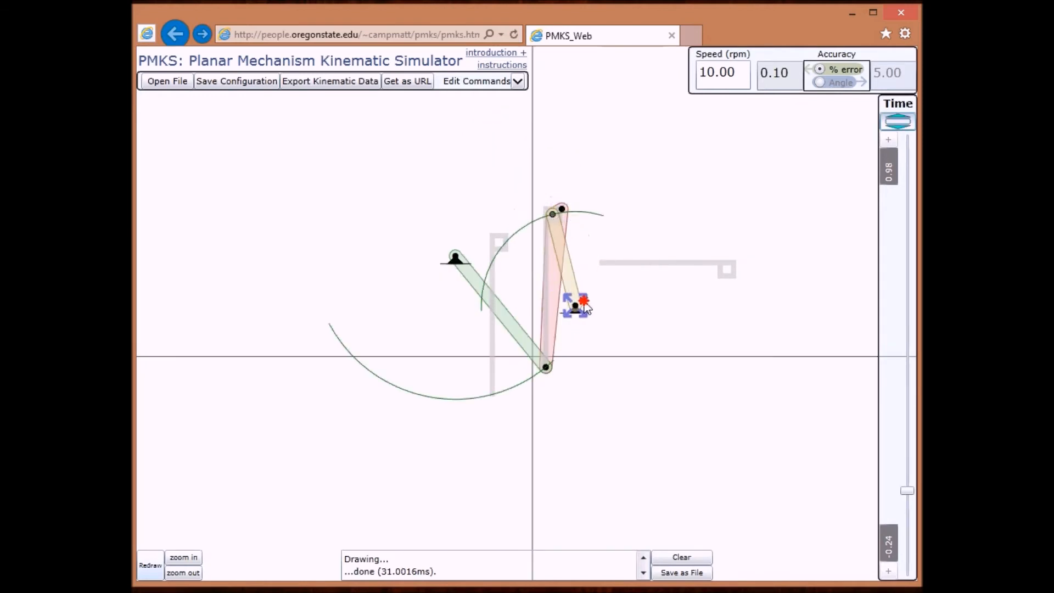
mouse_move(603, 340)
left_mouse_down()
mouse_move(602, 367)
mouse_move(648, 373)
mouse_move(596, 427)
mouse_move(591, 419)
left_mouse_up()
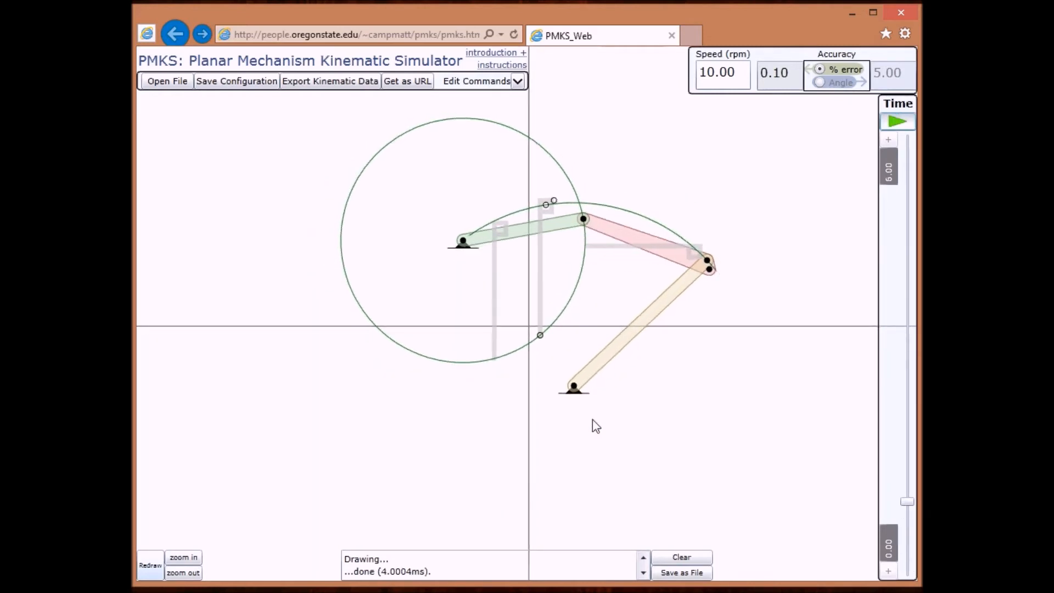
- Switch to the misc example and move the blue link's ground pivot up and closer to the vertical axis
left_click(888, 16)
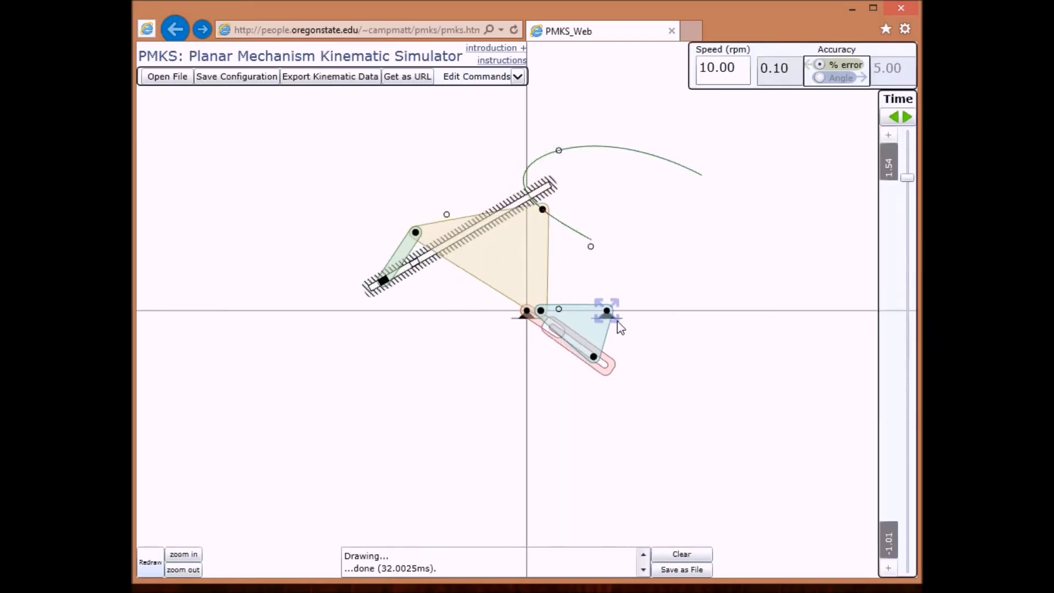
left_click_drag(618, 322, 565, 282)
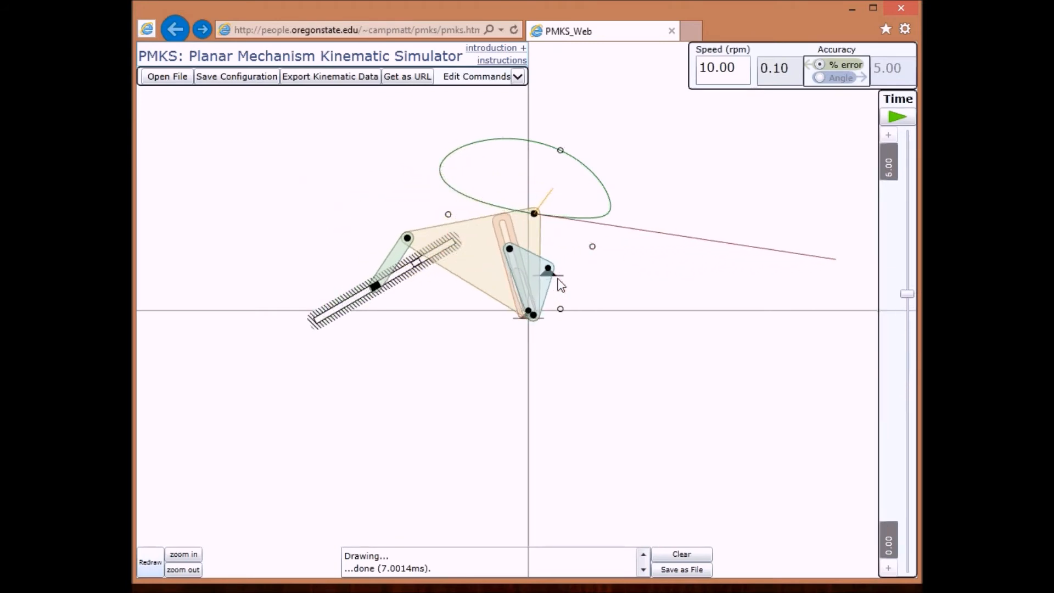
- Export the kinematic data to the Desktop as the tab-delimited text file KinematicDatafromPMKS.21.0.15.21.7.2014.txt
left_click(355, 77)
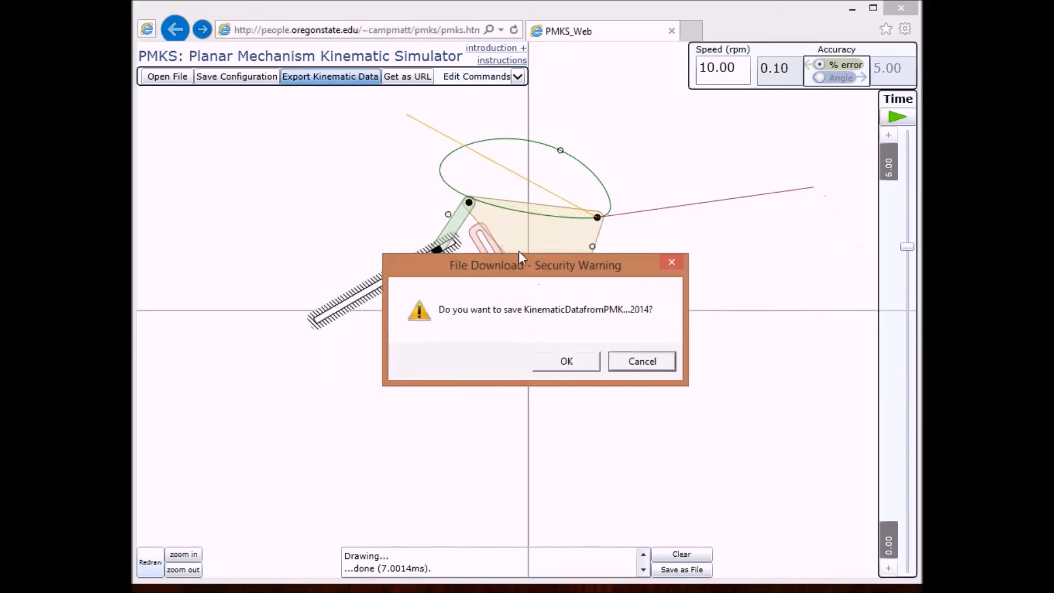
left_click(585, 363)
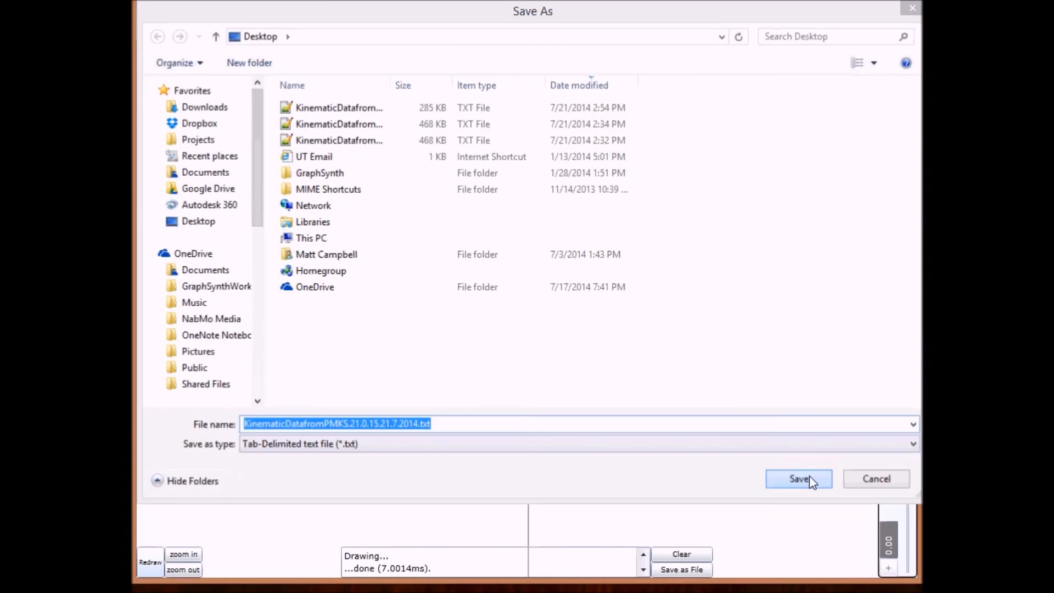
left_click(809, 476)
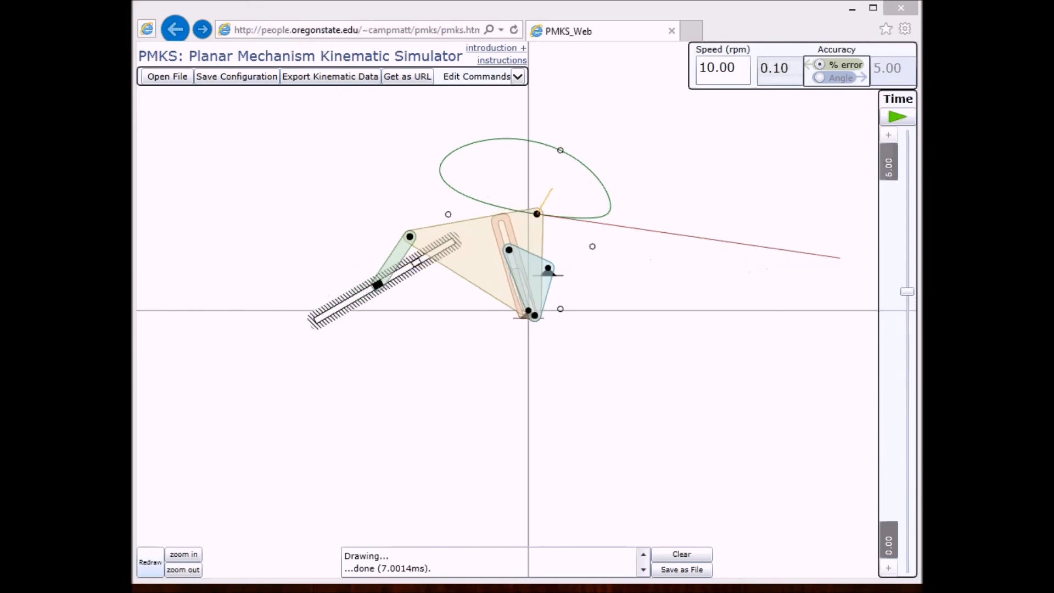
- Bring the Excel window with the Vx_5 chart into view to examine the plot, and move it back out of view
left_click_drag(920, 166, 388, 62)
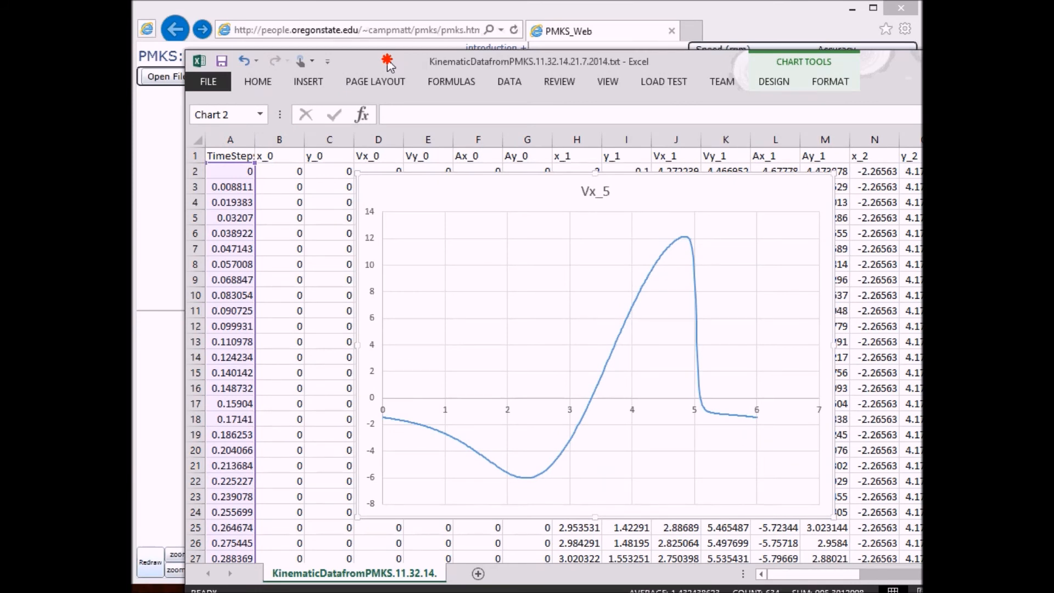
left_click_drag(387, 64, 1051, 165)
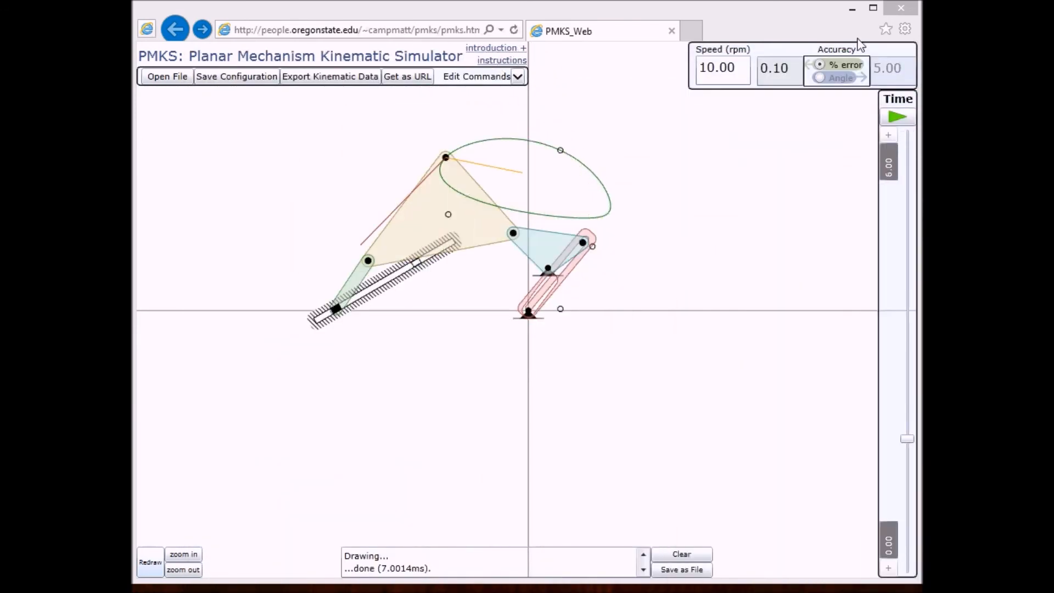
- Switch to the stevenson example and reposition the joint between its green and beige links and the red link's ground pivot
left_click(901, 9)
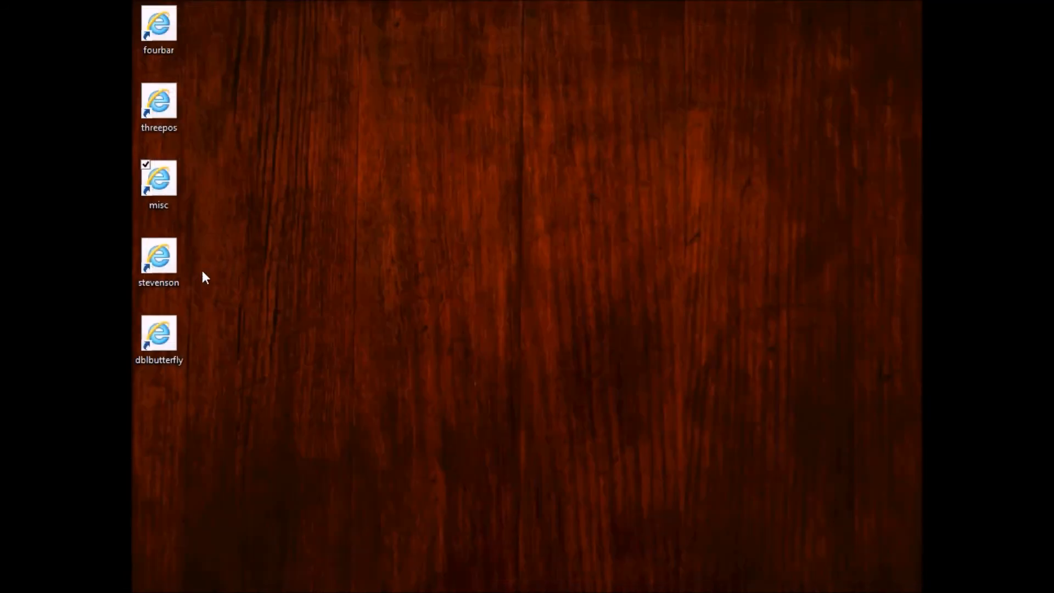
double_click(161, 275)
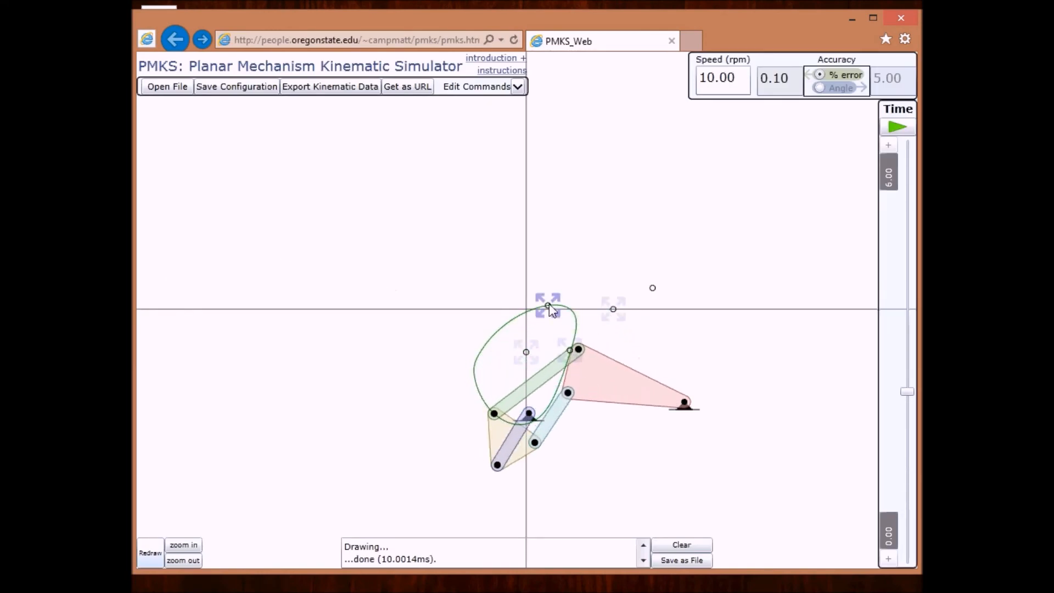
left_click_drag(556, 316, 560, 306)
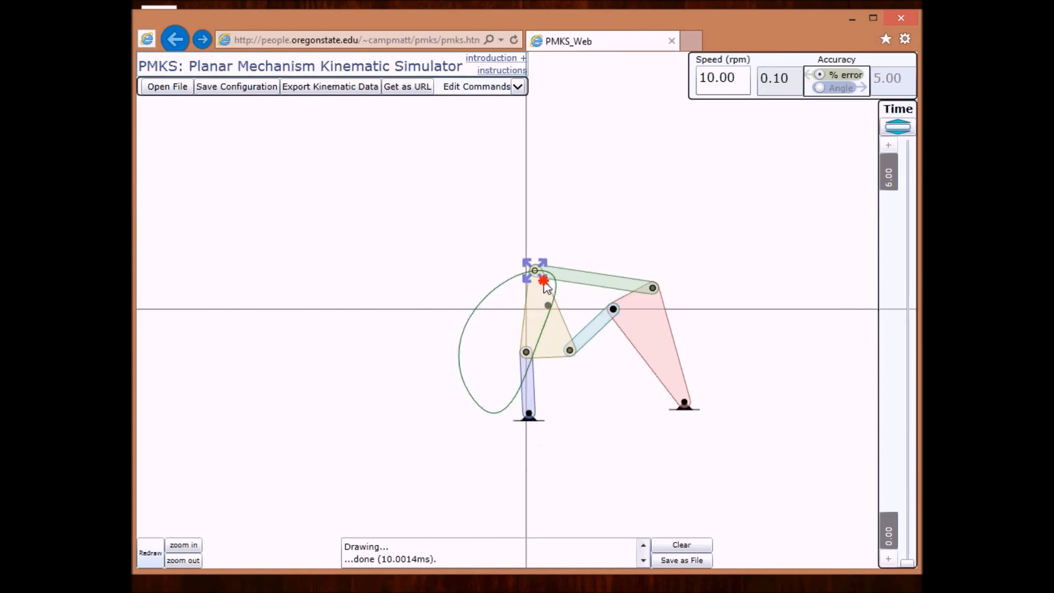
left_click_drag(560, 289, 618, 314)
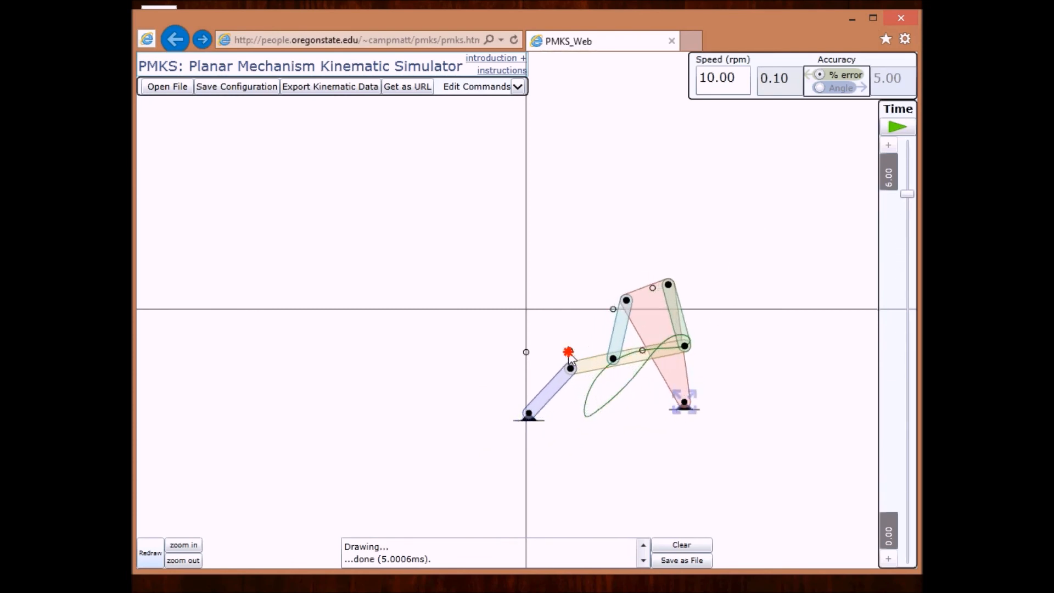
left_click_drag(569, 352, 550, 324)
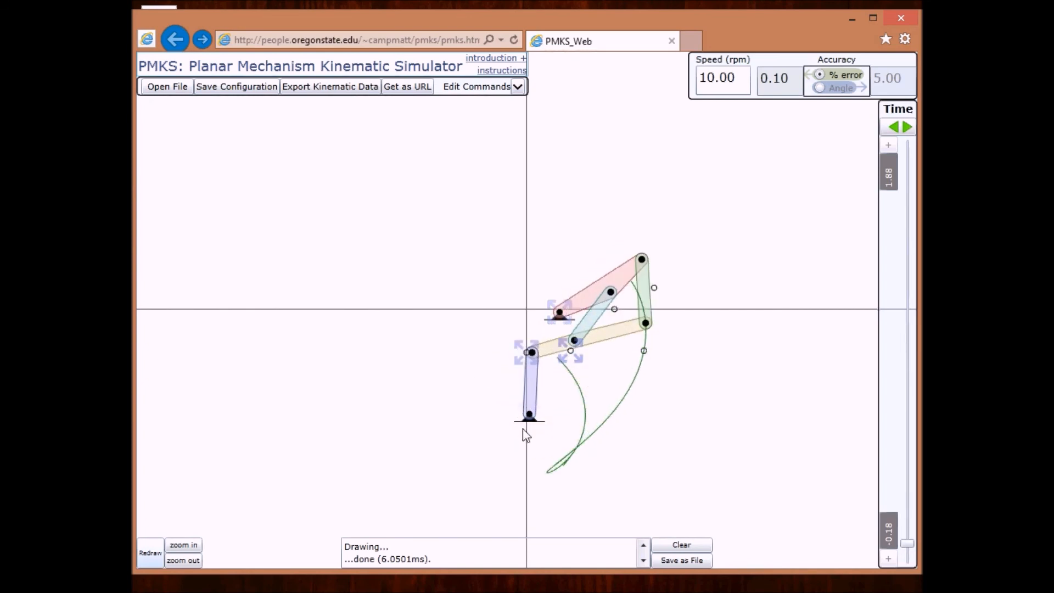
- Switch to the dblbutterfly example and move the yellow link's ground pivot left toward the central ground pivot
left_click(901, 18)
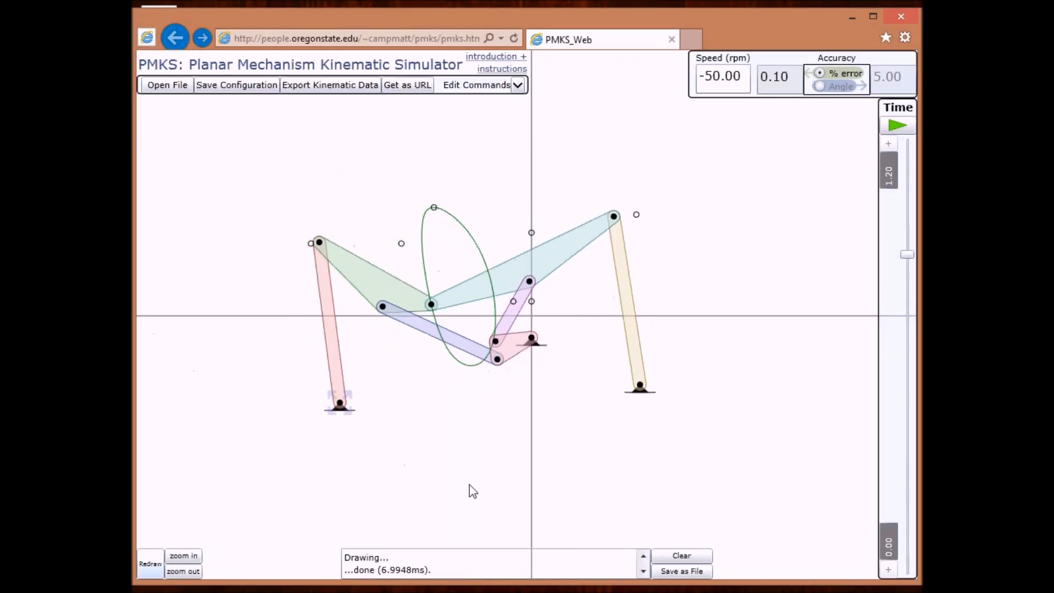
left_click(631, 391)
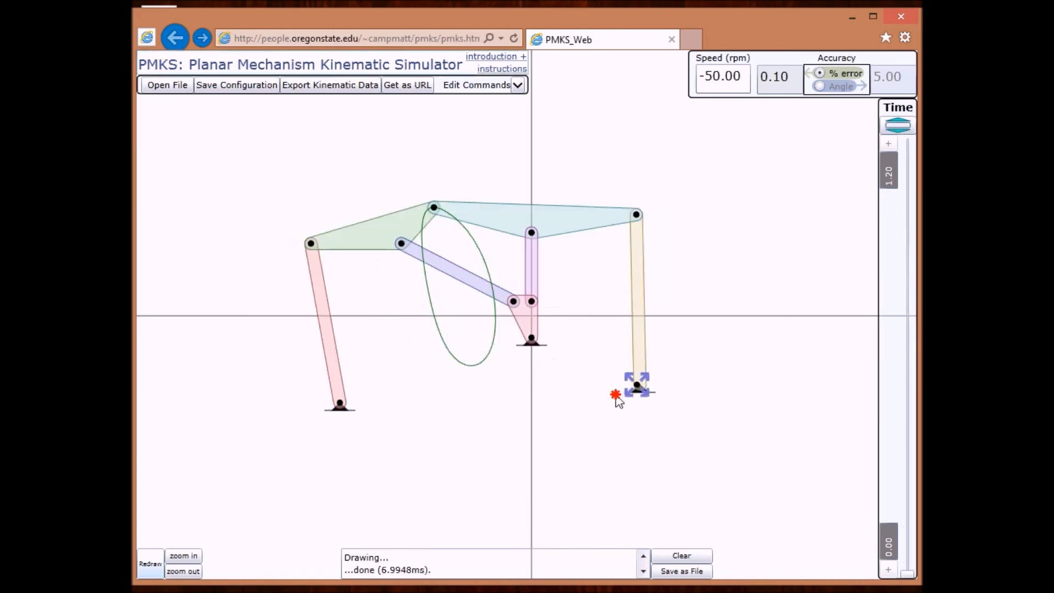
left_click_drag(572, 391, 572, 389)
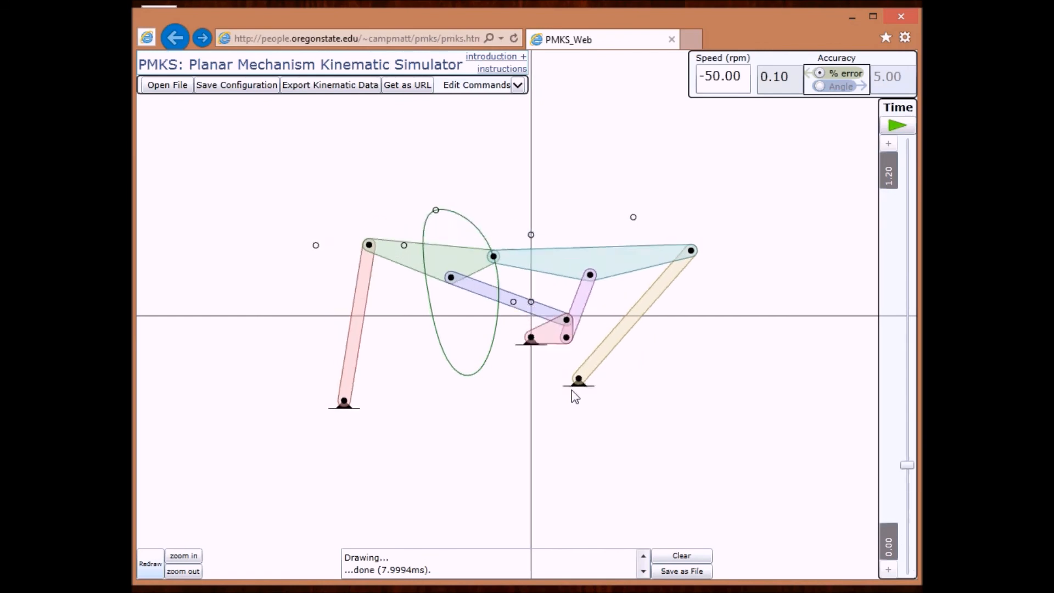